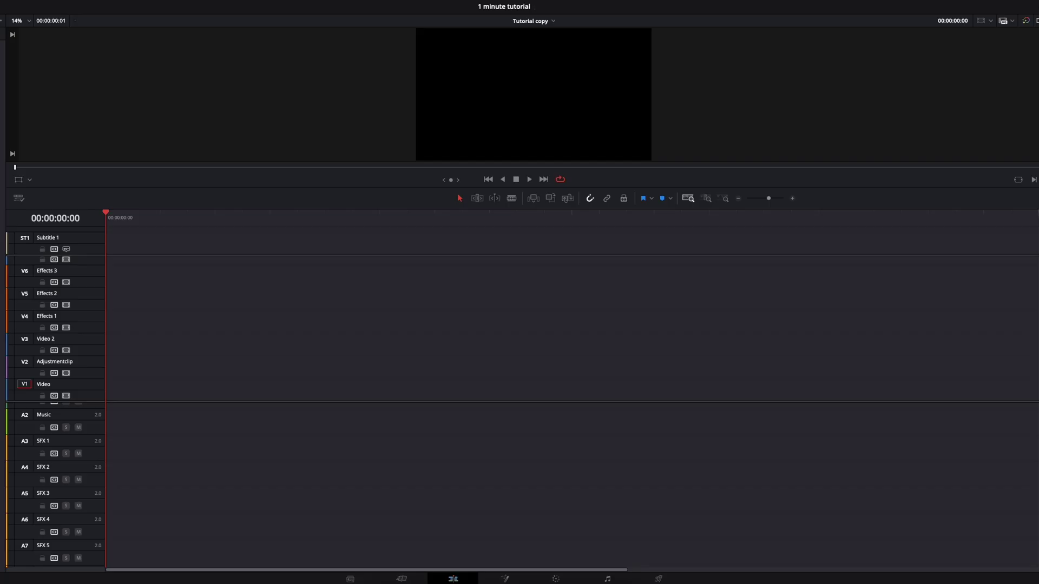
# Place car clip 20250124_C2152 on V1, scrub through it, and preview it with presenter clip C2151 above
pyautogui.moveTo(16, 179); pyautogui.dragTo(104, 374)
pyautogui.click(389, 219)
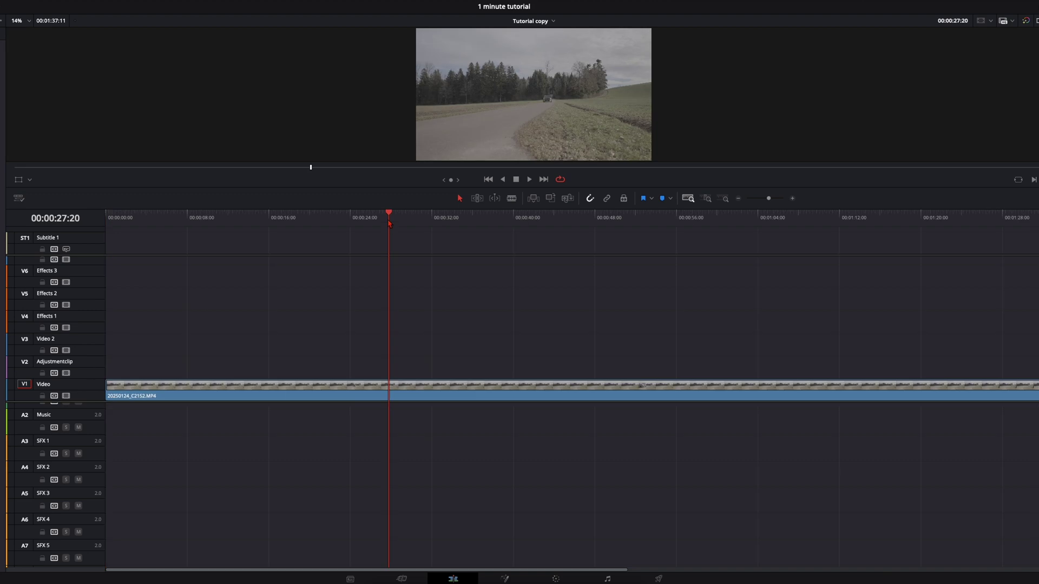
pyautogui.moveTo(389, 220); pyautogui.dragTo(342, 216)
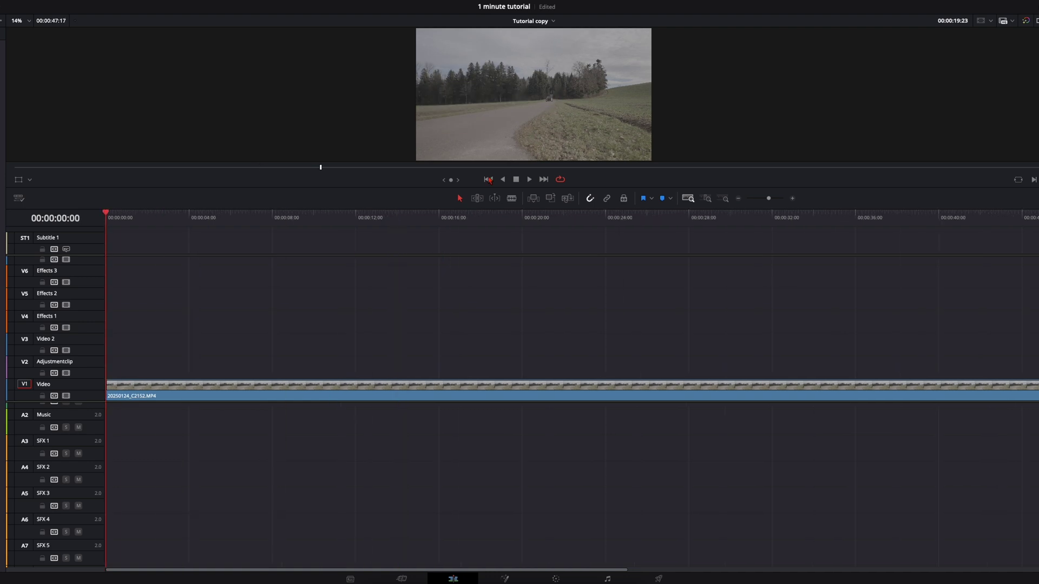
pyautogui.moveTo(320, 217); pyautogui.dragTo(268, 220)
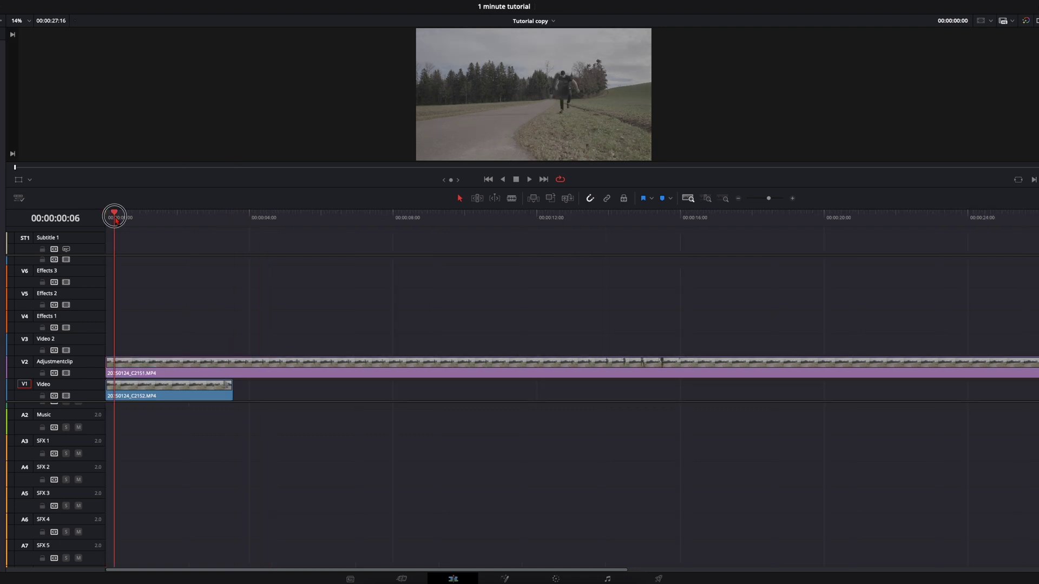
pyautogui.moveTo(112, 219); pyautogui.dragTo(227, 231)
pyautogui.press('space')
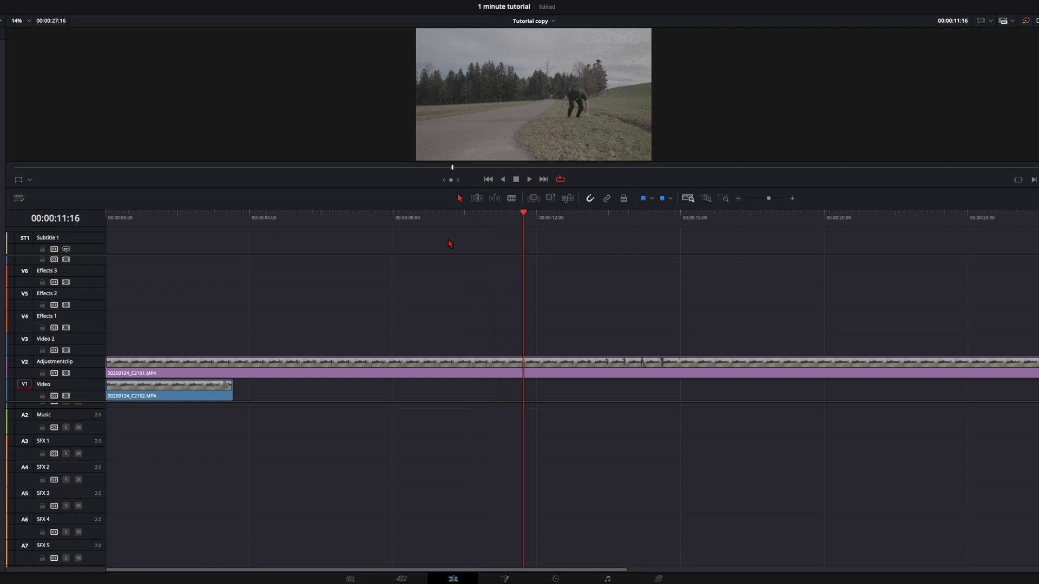
pyautogui.scroll(3, 144, 232)
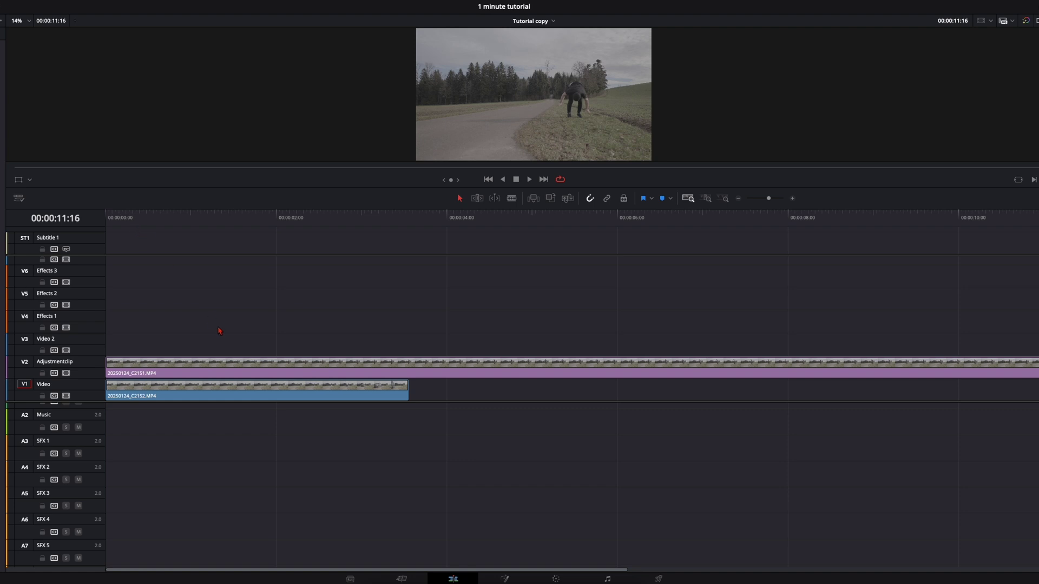
pyautogui.moveTo(232, 365); pyautogui.dragTo(535, 385)
pyautogui.scroll(-1, 386, 243)
pyautogui.click(309, 216)
pyautogui.click(318, 217)
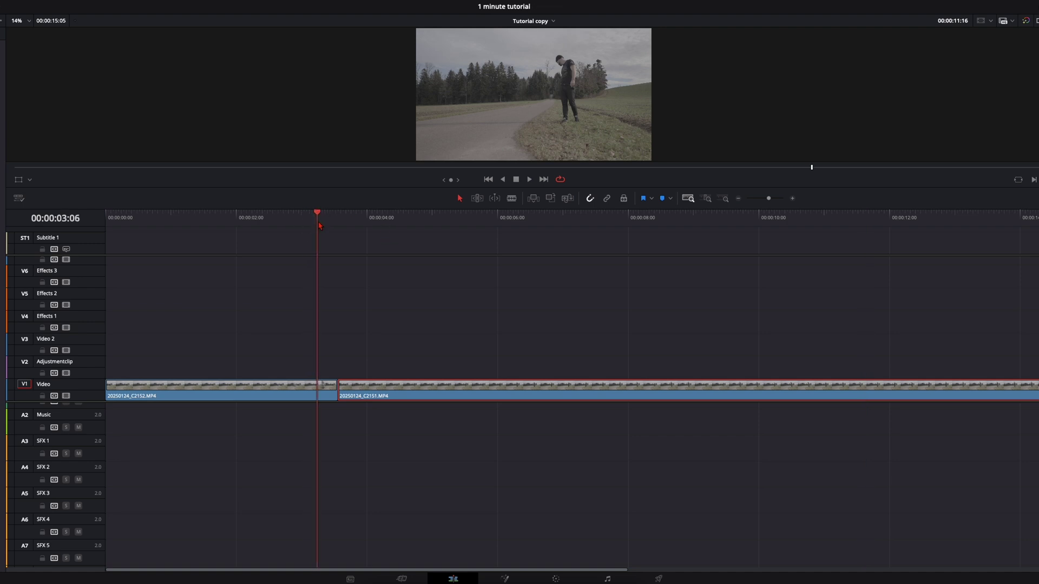
pyautogui.press('space')
pyautogui.click(316, 215)
pyautogui.press('space')
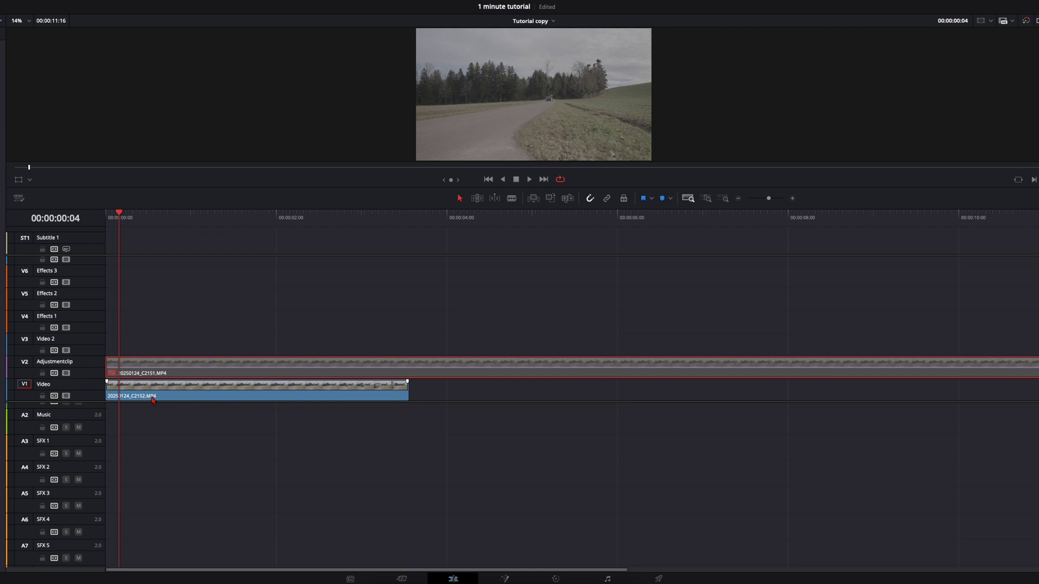
pyautogui.click(180, 371)
pyautogui.press('d')
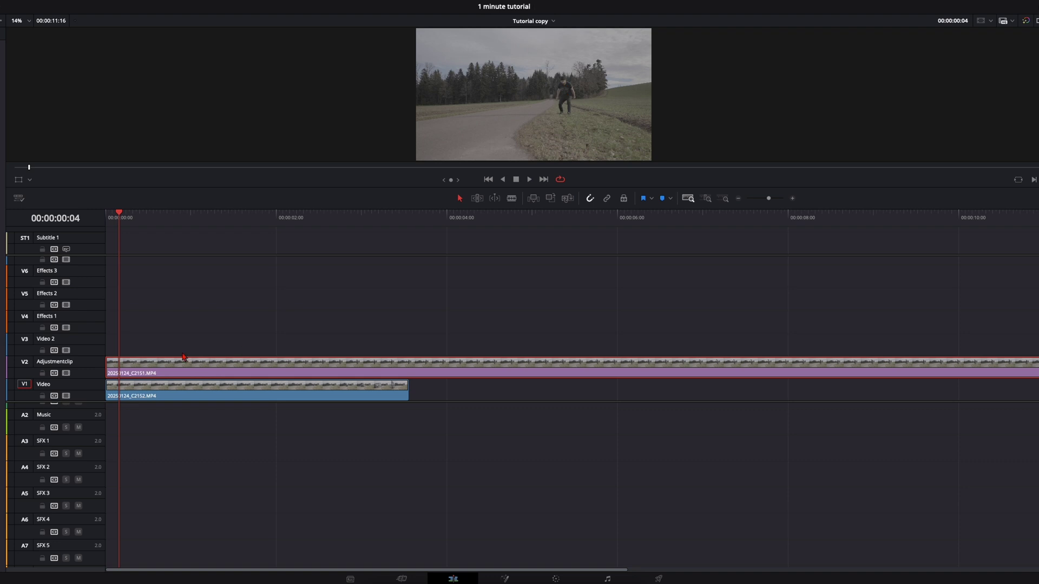
pyautogui.press('d')
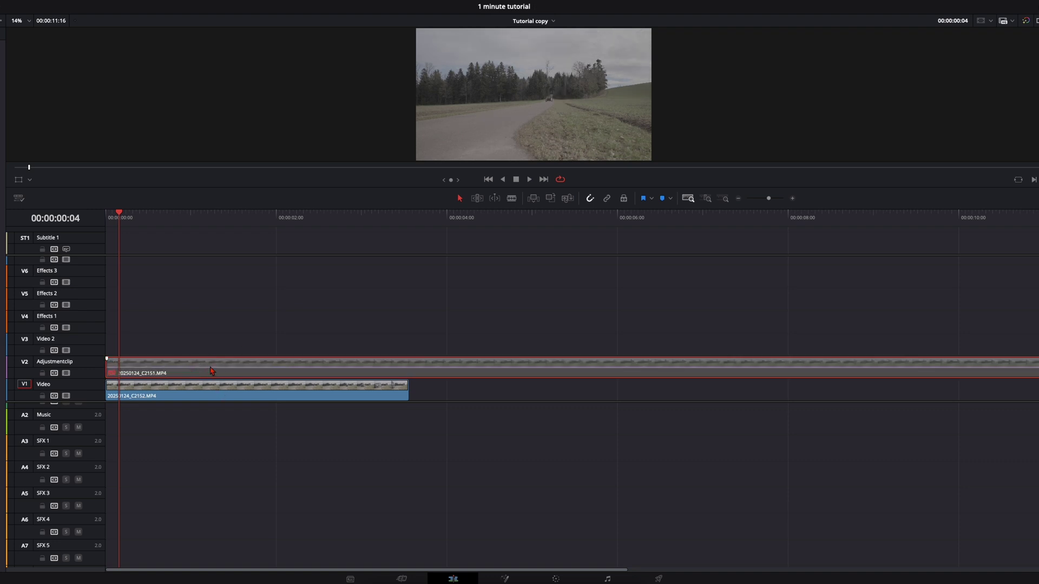
pyautogui.press('d')
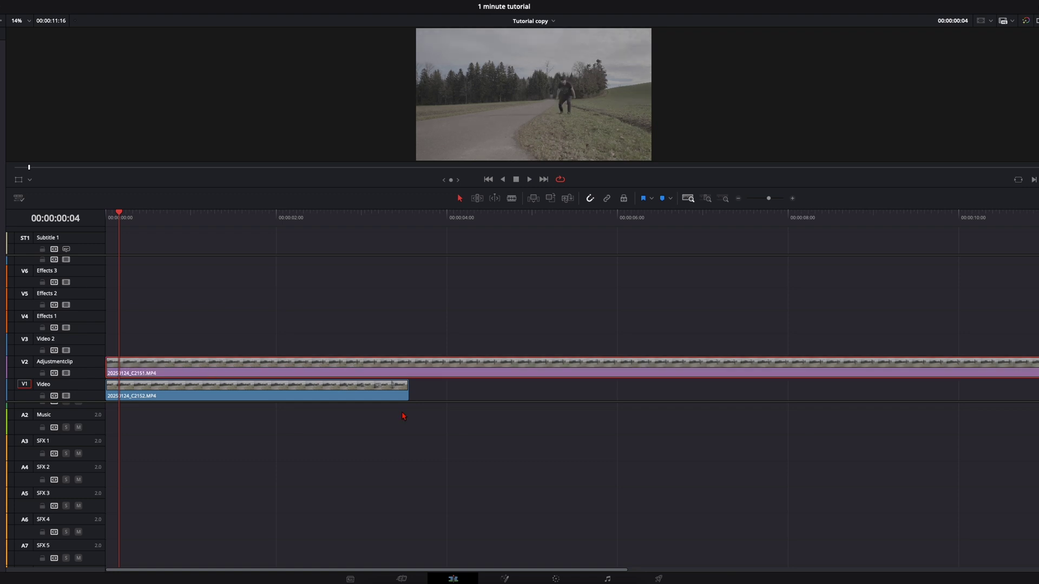
# On the Color page, add a second serial node after node 01 and an alpha output
pyautogui.click(561, 577)
pyautogui.hotkey('alt', 's')
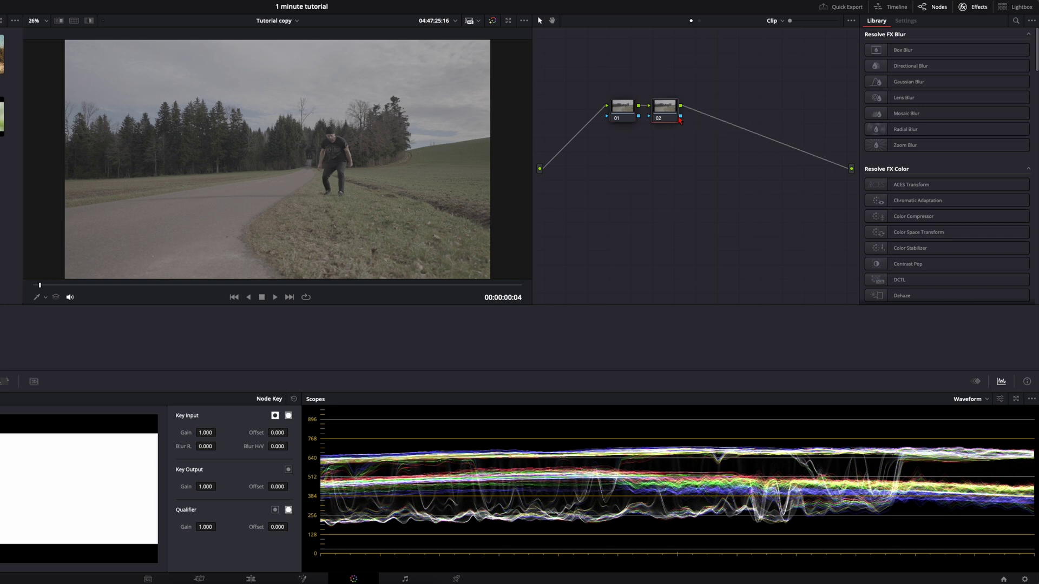
pyautogui.rightClick(734, 195)
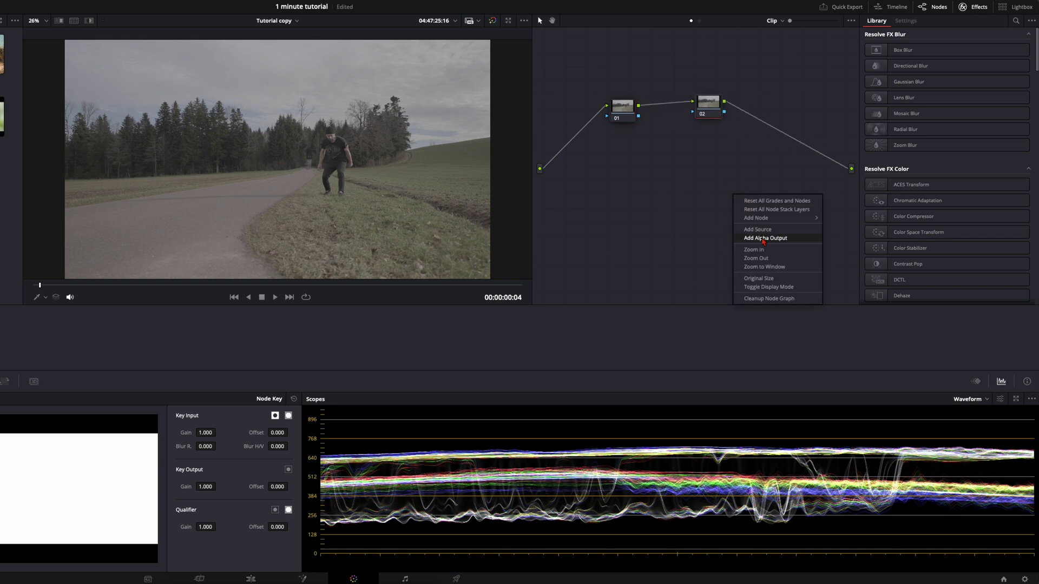
pyautogui.click(763, 238)
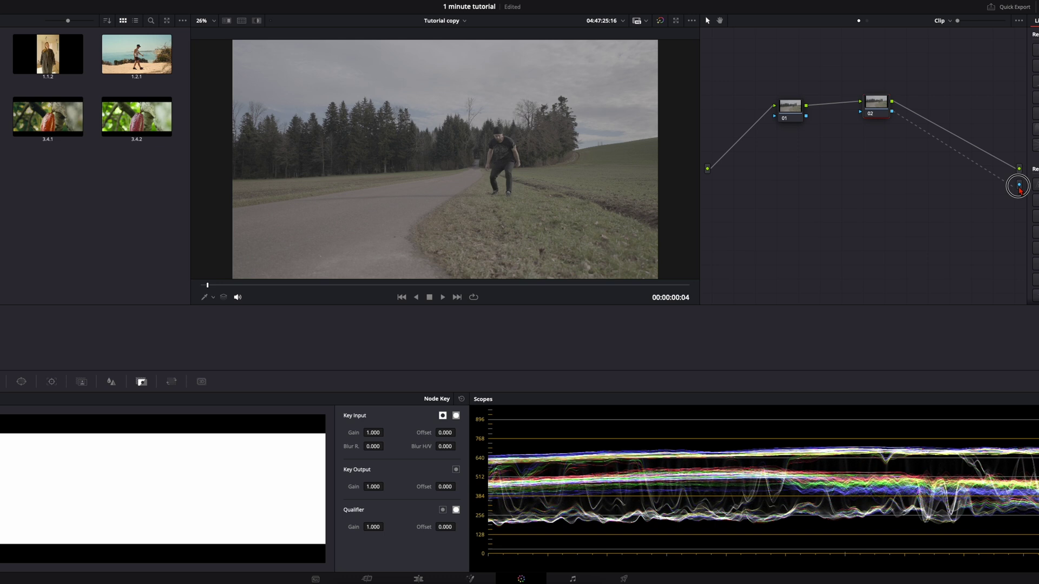
# Draw a closed polygon mask around the presenter, from the road edge up past the frame top
pyautogui.click(290, 381)
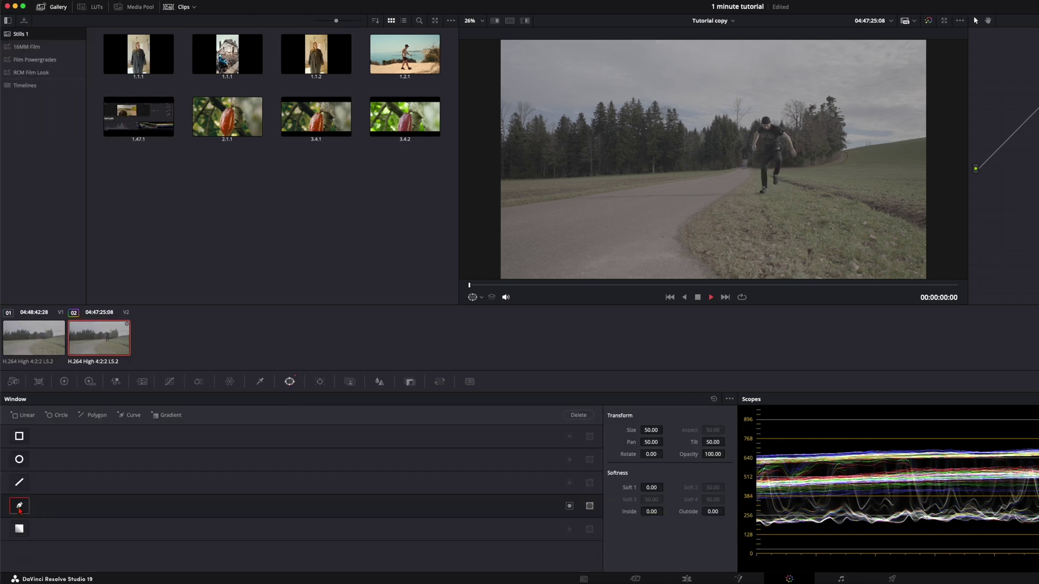
pyautogui.click(952, 242)
pyautogui.click(775, 232)
pyautogui.click(735, 210)
pyautogui.click(745, 142)
pyautogui.click(744, 88)
pyautogui.click(755, 43)
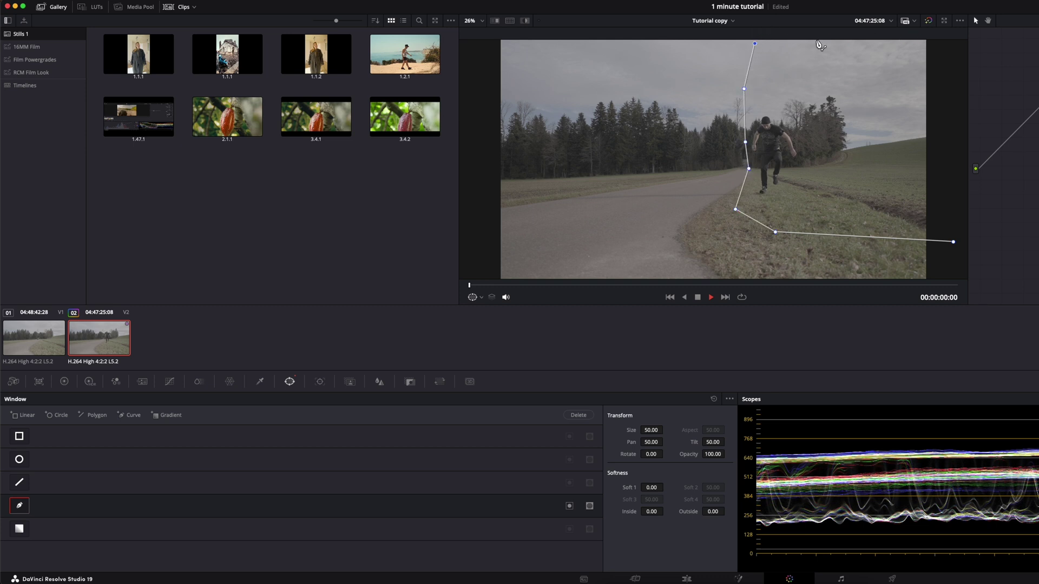
pyautogui.scroll(2, 825, 149)
pyautogui.click(781, 41)
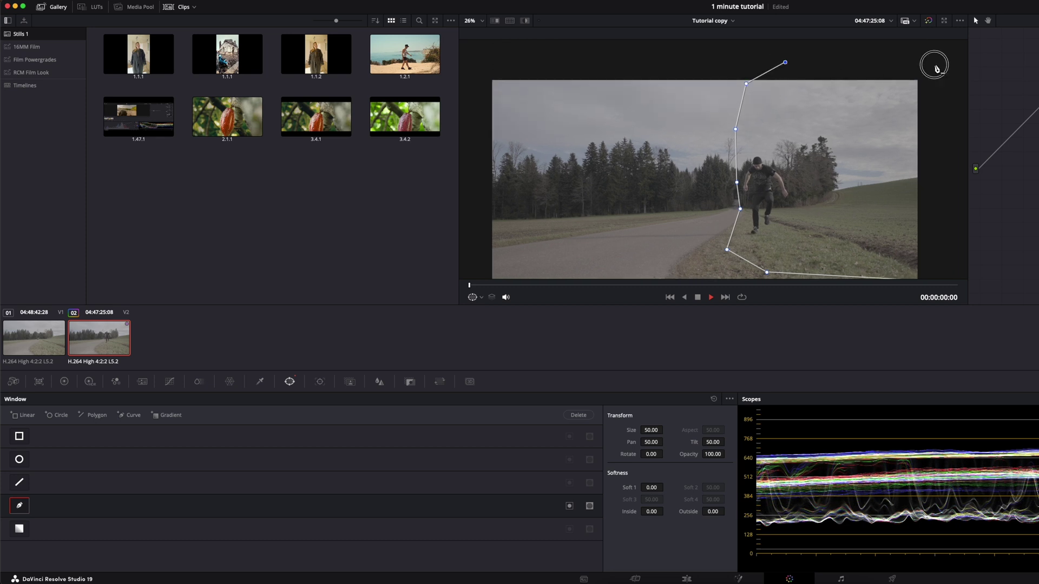
pyautogui.click(930, 43)
pyautogui.scroll(-5, 941, 157)
pyautogui.click(937, 198)
pyautogui.scroll(3, 869, 157)
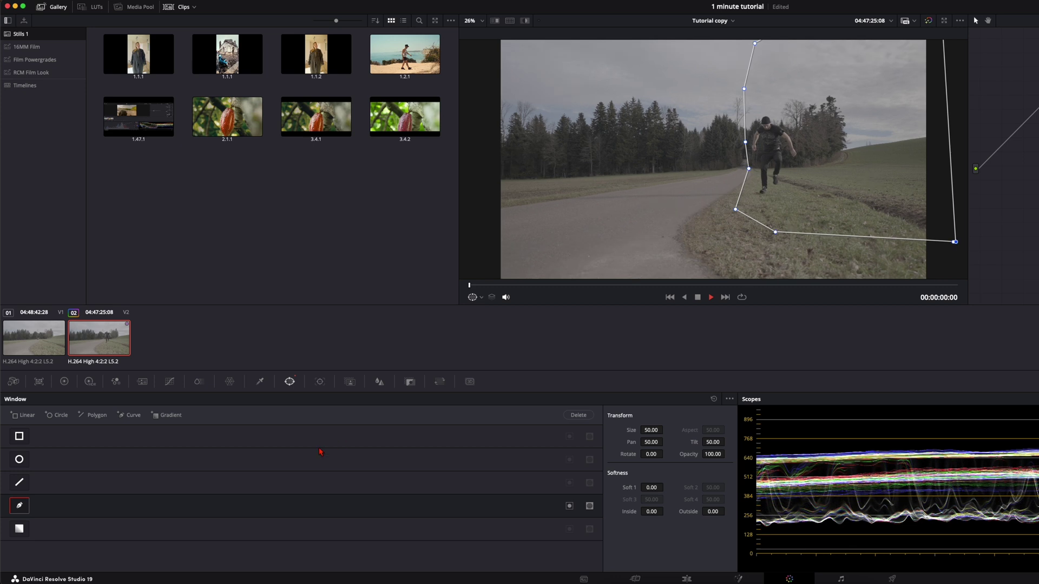
# Track the presenter's polygon mask both ways, adjust its left edge, then reset the mask and tracking
pyautogui.click(320, 382)
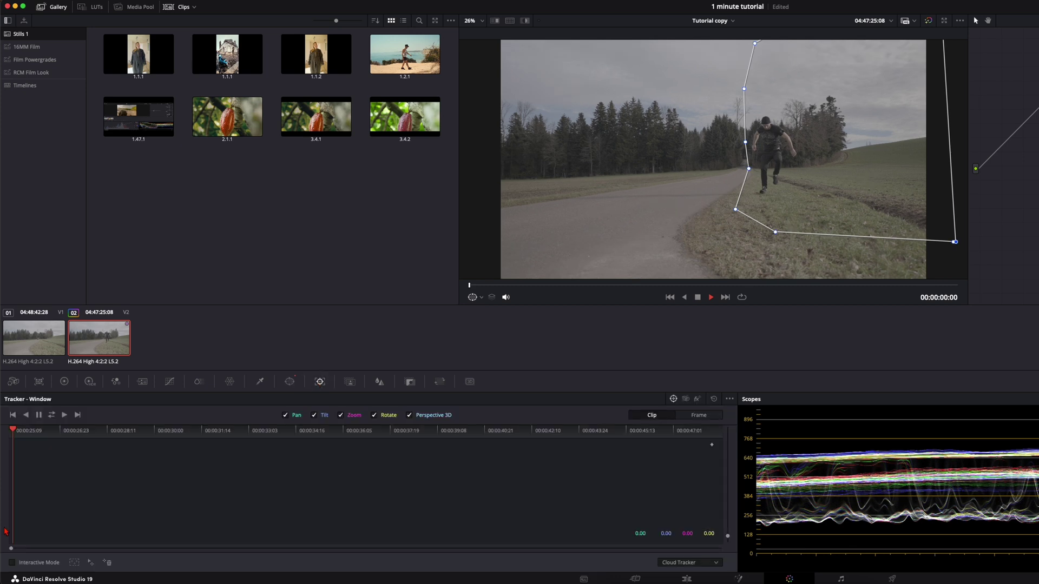
pyautogui.click(52, 415)
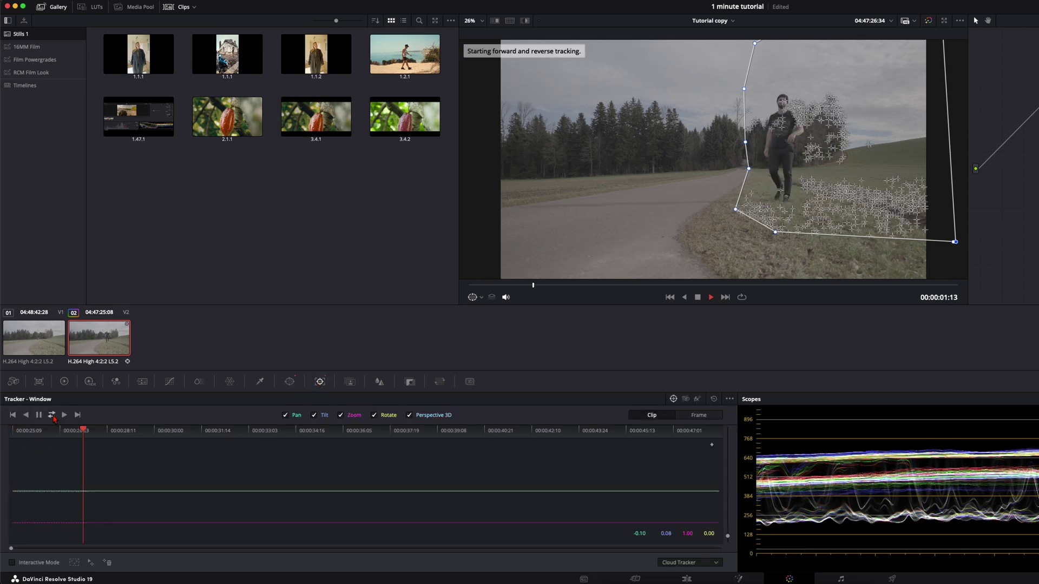
pyautogui.moveTo(519, 286); pyautogui.dragTo(585, 292)
pyautogui.moveTo(745, 142); pyautogui.dragTo(726, 144)
pyautogui.hotkey('shift', 'Left')
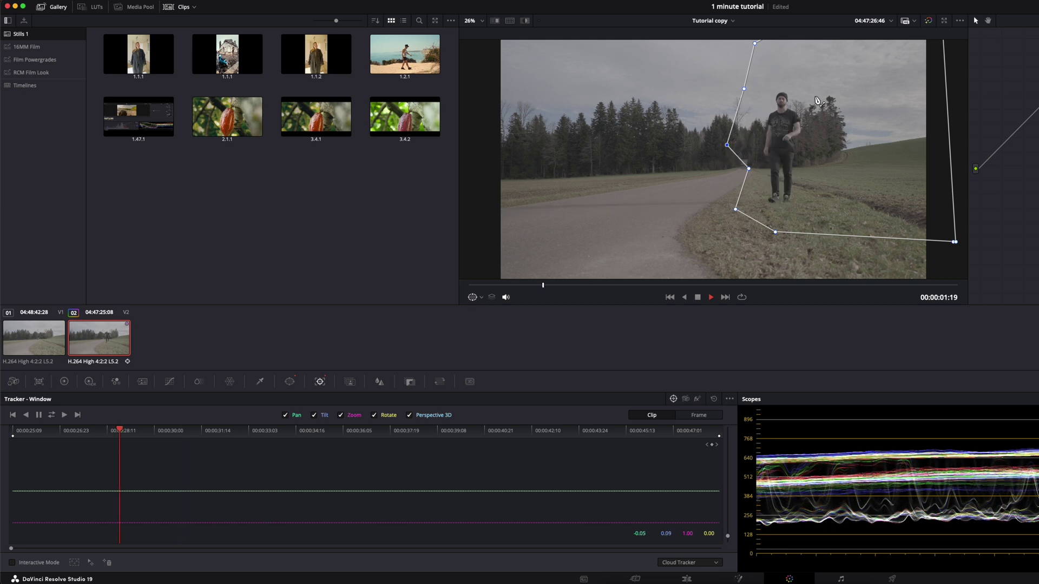
pyautogui.hotkey('shift', 'Home')
# From the timeline start, add a Magic Mask in the Fusion compositing workspace
pyautogui.click(693, 580)
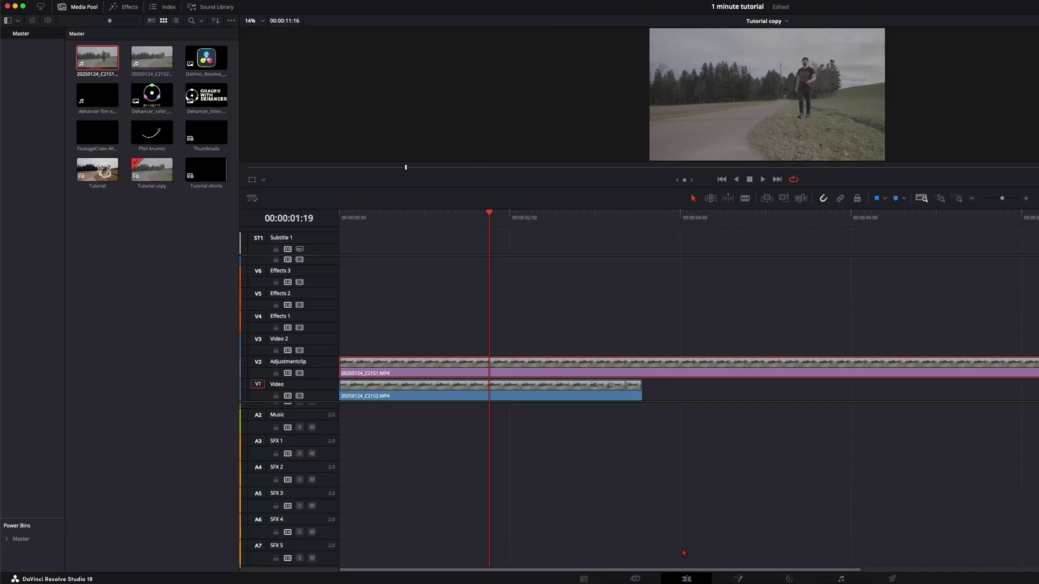
pyautogui.press('Home')
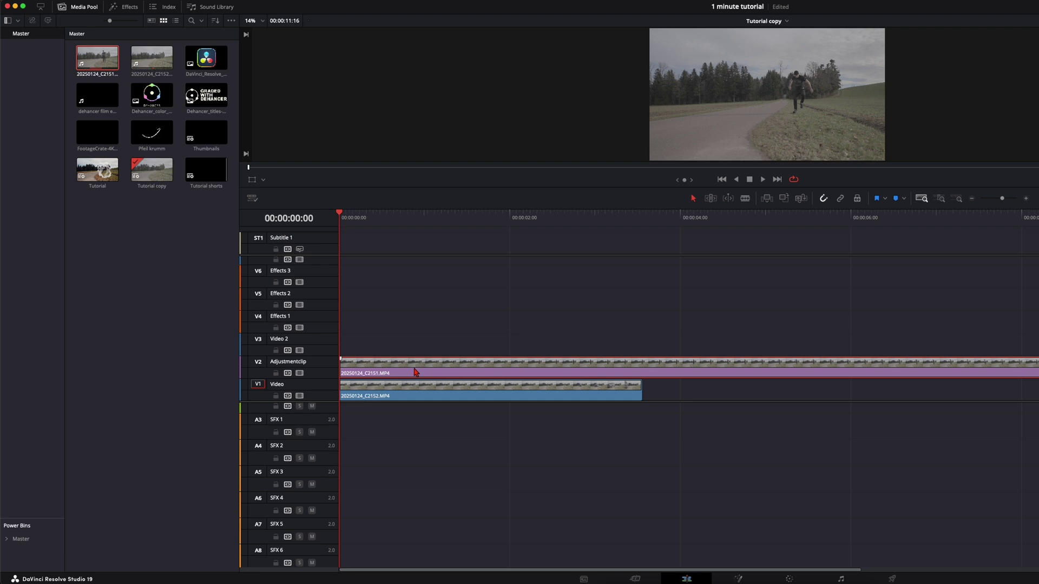
pyautogui.hotkey('shift', '5')
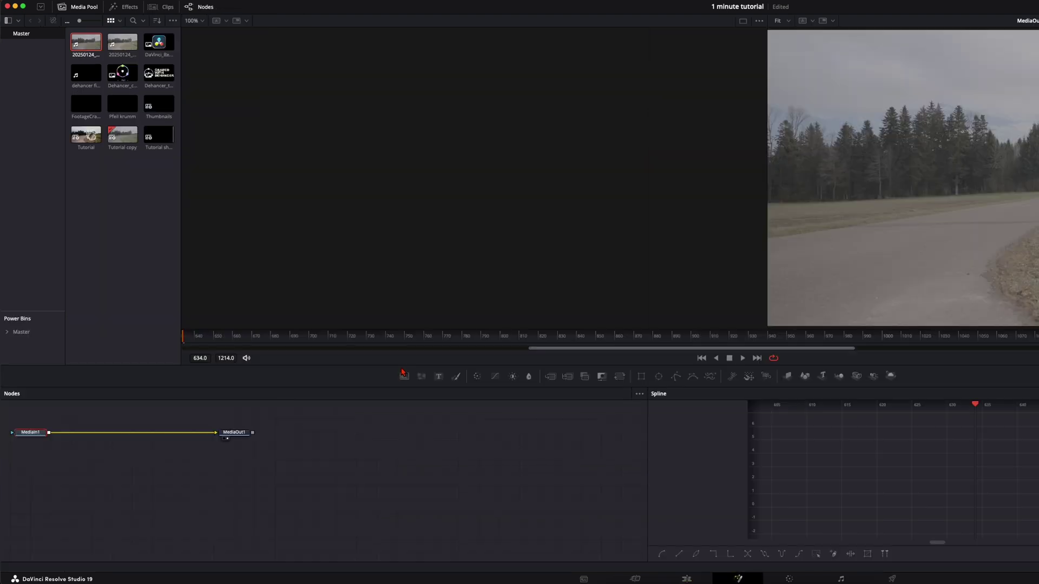
pyautogui.hotkey('shift', 'space')
pyautogui.write('magic')
pyautogui.press('Return')
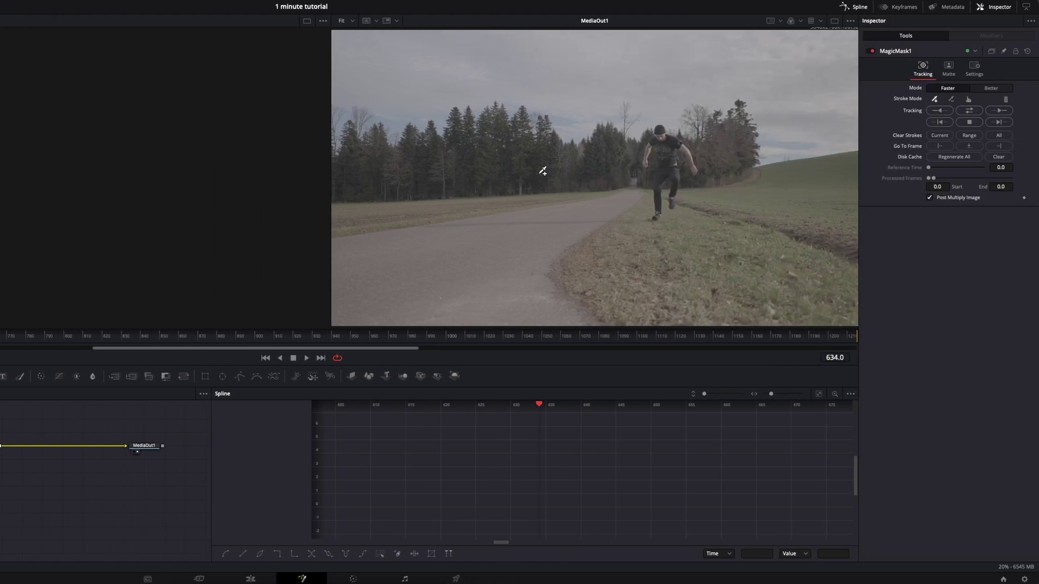
# Stroke the presenter, set Better mode, subtract the area beside him, and track both directions
pyautogui.moveTo(664, 135)
pyautogui.mouseDown()
pyautogui.moveTo(659, 176)
pyautogui.moveTo(671, 170)
pyautogui.moveTo(670, 142)
pyautogui.mouseUp()
pyautogui.click(998, 91)
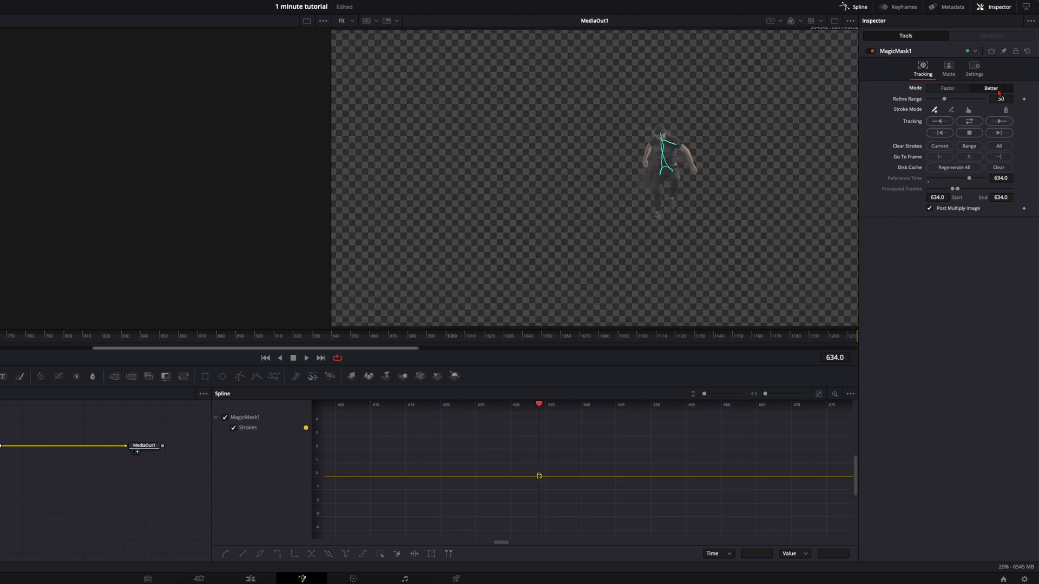
pyautogui.moveTo(655, 163); pyautogui.dragTo(653, 176)
pyautogui.click(969, 122)
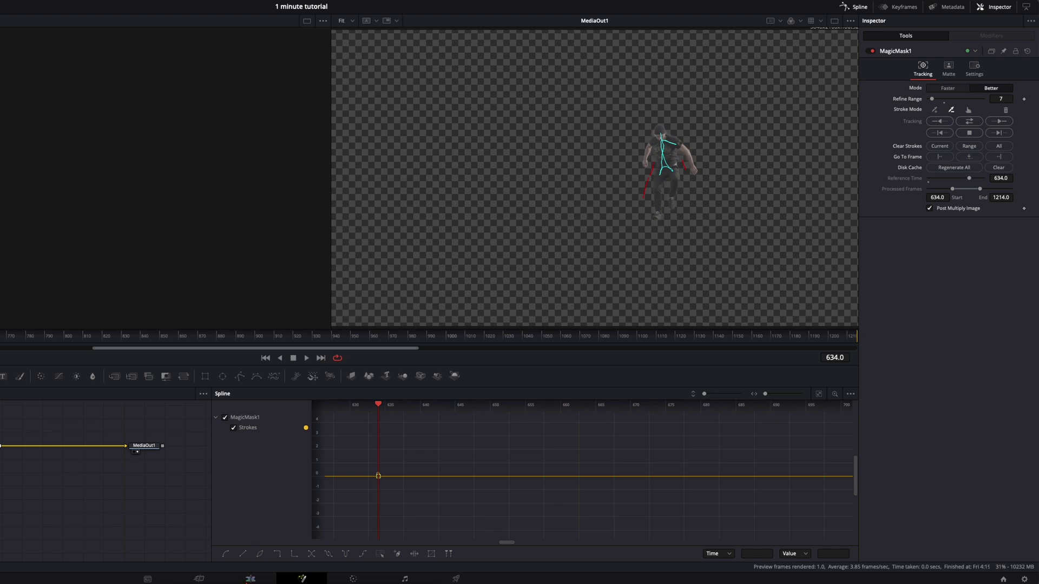
pyautogui.click(250, 578)
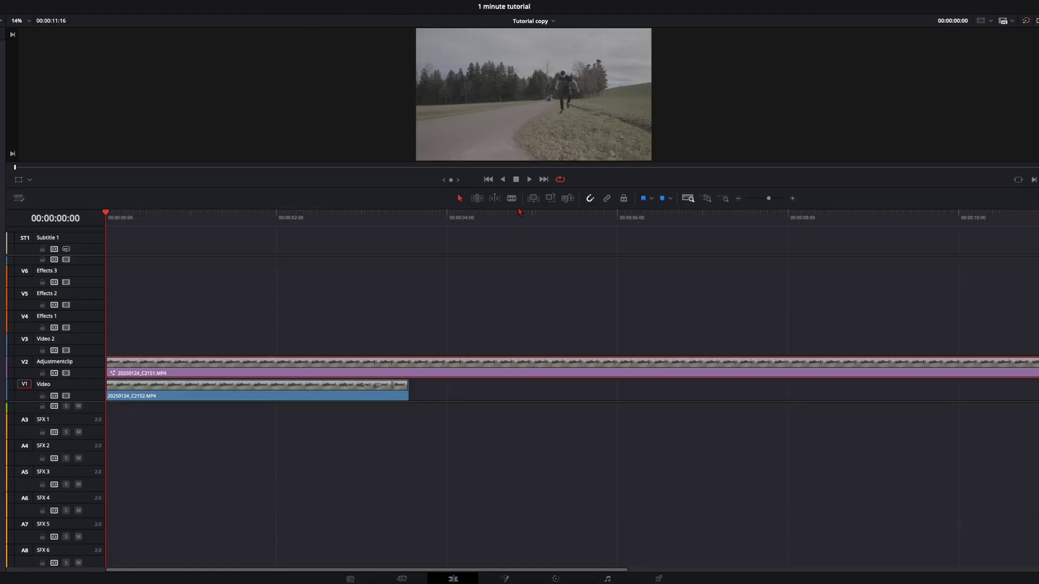
# Enlarge the viewer, play the timeline, and scrub to find where the car approaches, ending at 00:00:04:05
pyautogui.moveTo(519, 208); pyautogui.dragTo(555, 394)
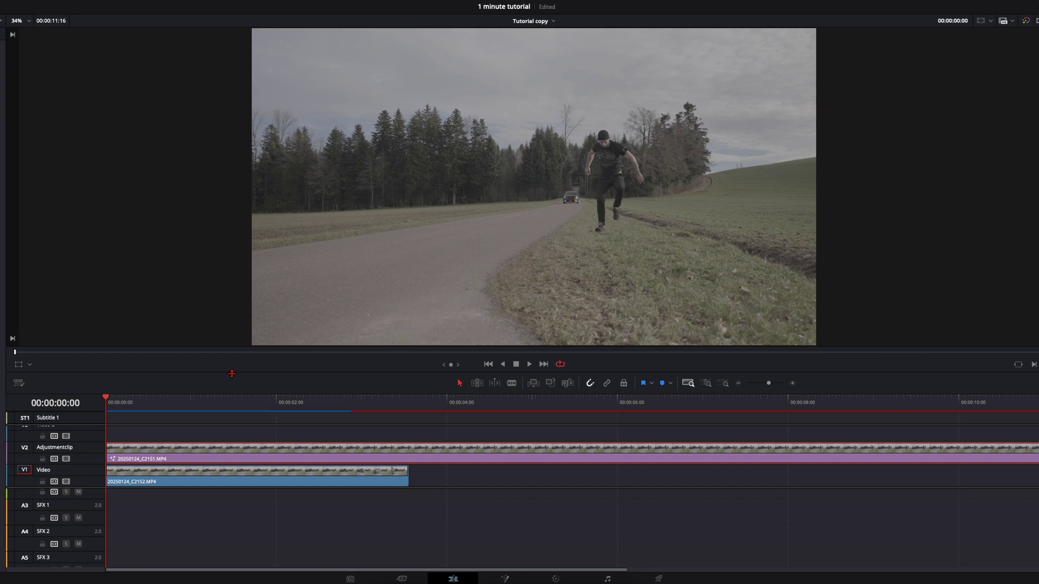
pyautogui.press('space')
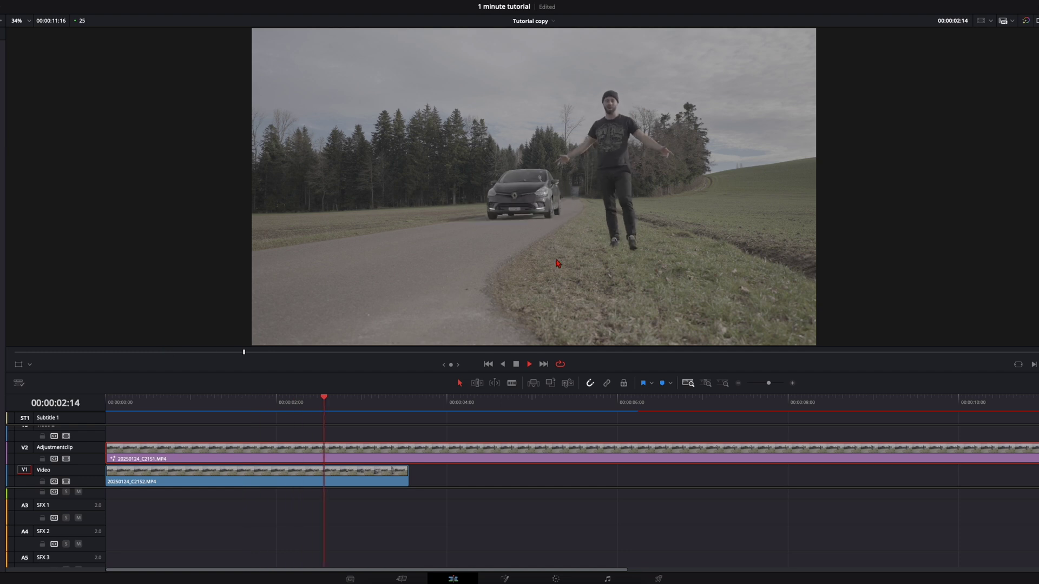
pyautogui.press('space')
pyautogui.scroll(5, 558, 264)
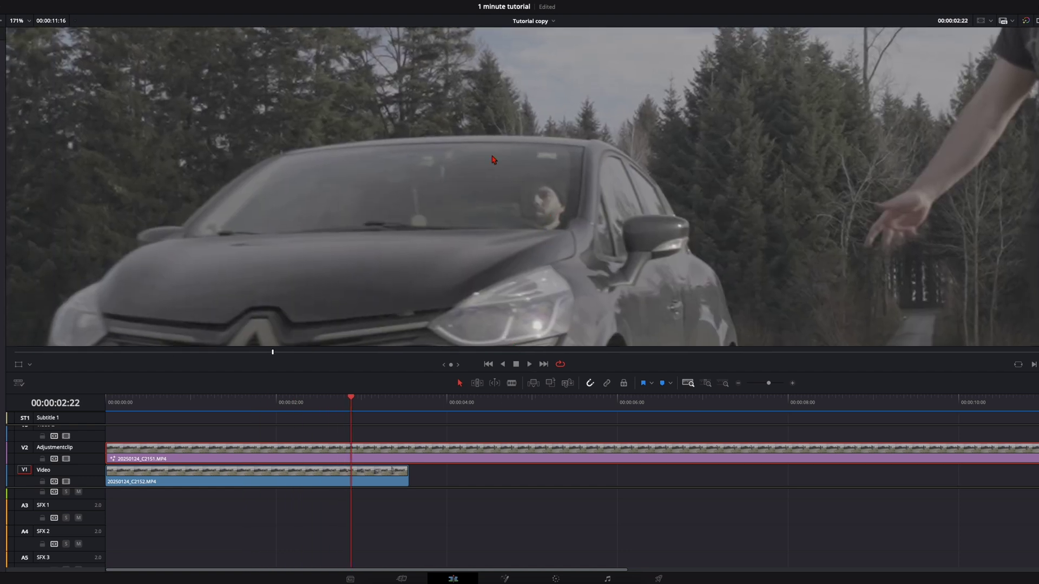
pyautogui.scroll(-5, 454, 193)
pyautogui.moveTo(260, 401); pyautogui.dragTo(214, 399)
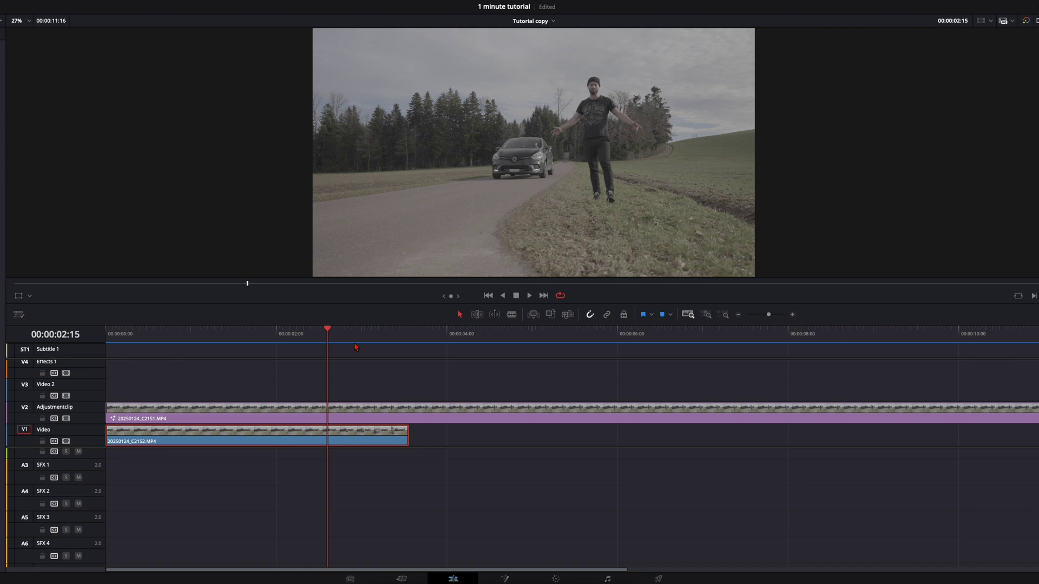
pyautogui.moveTo(327, 329); pyautogui.dragTo(529, 332)
# Move the car clip about three seconds later, extend its start to the timeline start, and lengthen its end
pyautogui.moveTo(297, 440); pyautogui.dragTo(472, 441)
pyautogui.moveTo(290, 438); pyautogui.dragTo(108, 439)
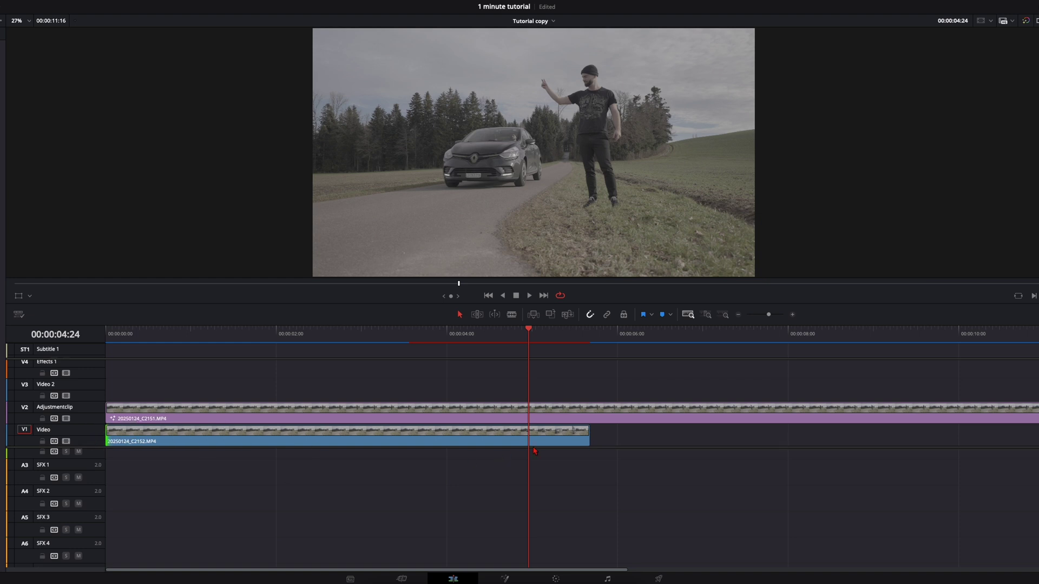
pyautogui.moveTo(589, 437); pyautogui.dragTo(1038, 444)
# Show Retime Controls on the car clip and apply a 0% Freeze Frame from 00:00:04:24
pyautogui.click(580, 444)
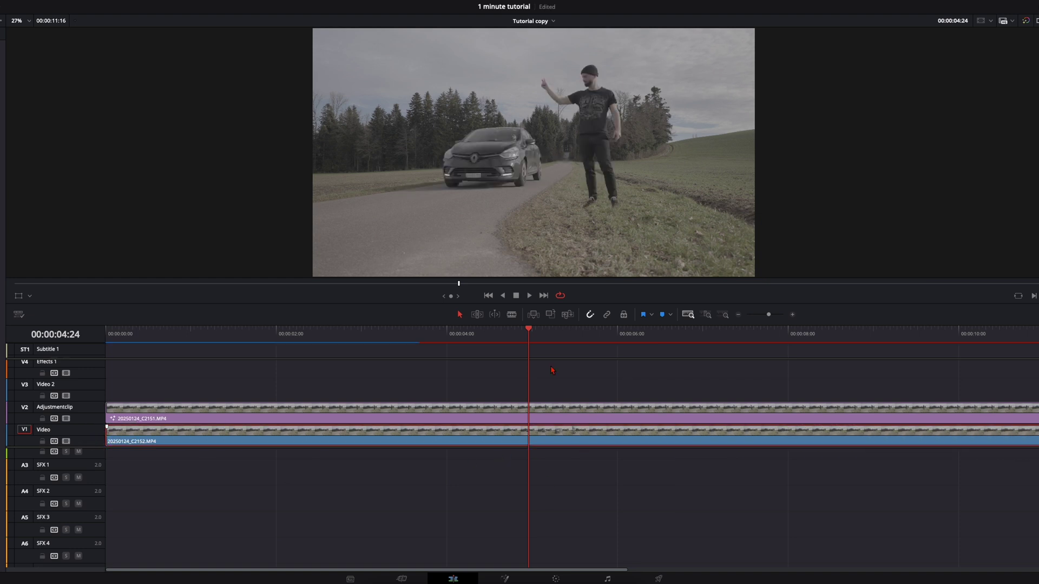
pyautogui.rightClick(574, 439)
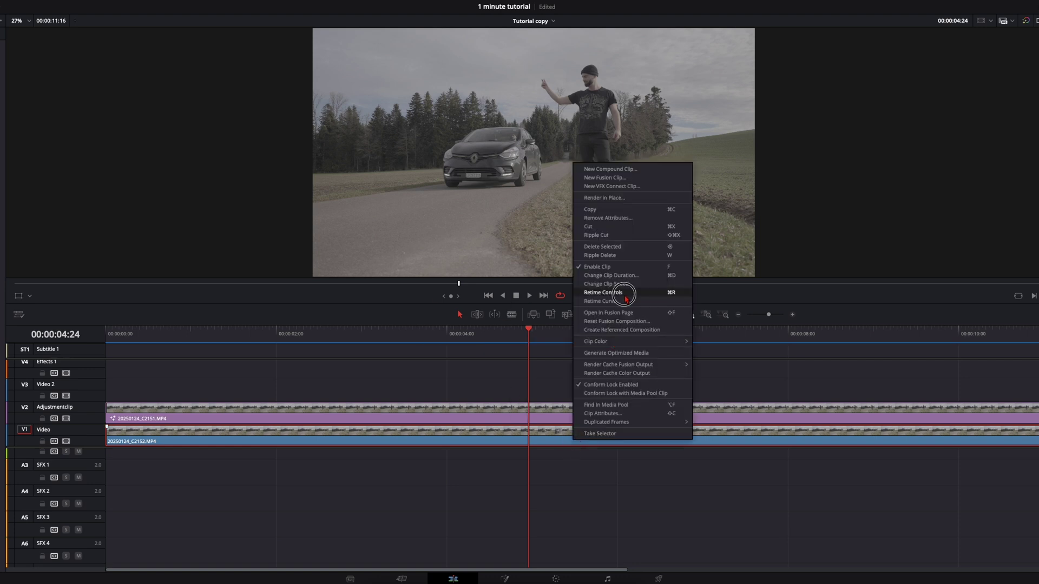
pyautogui.click(622, 292)
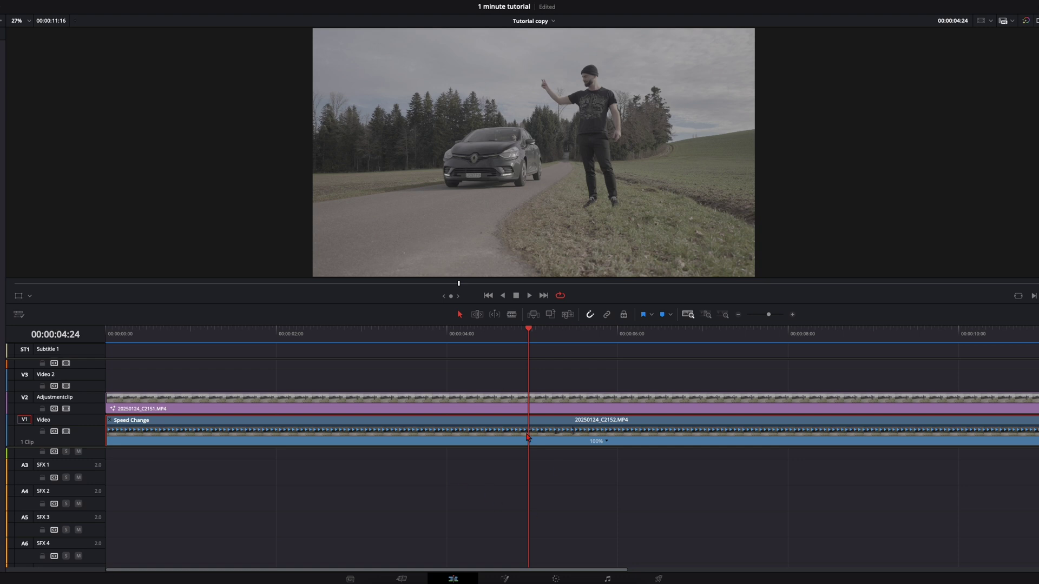
pyautogui.click(606, 442)
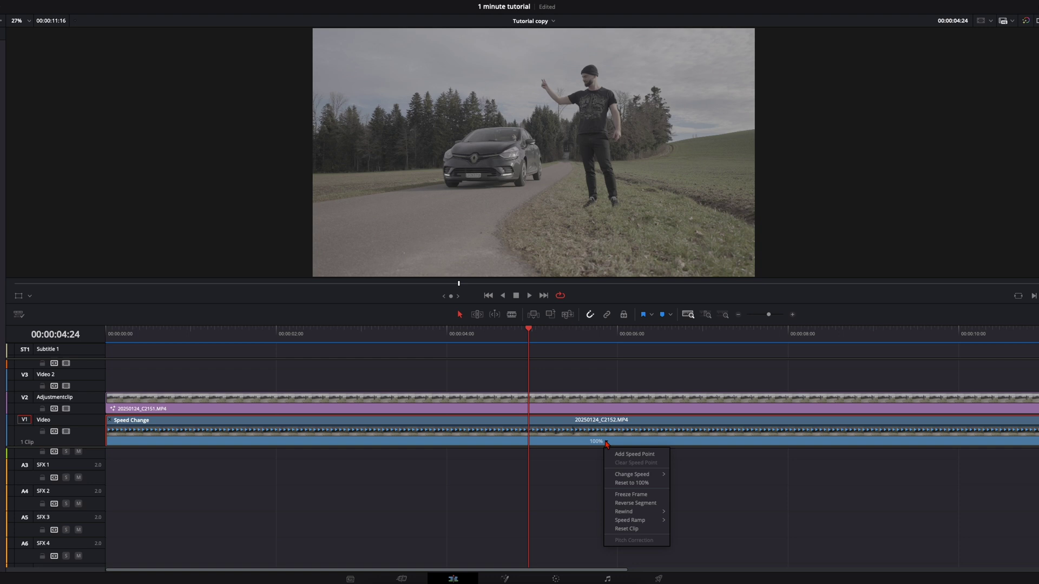
pyautogui.click(636, 504)
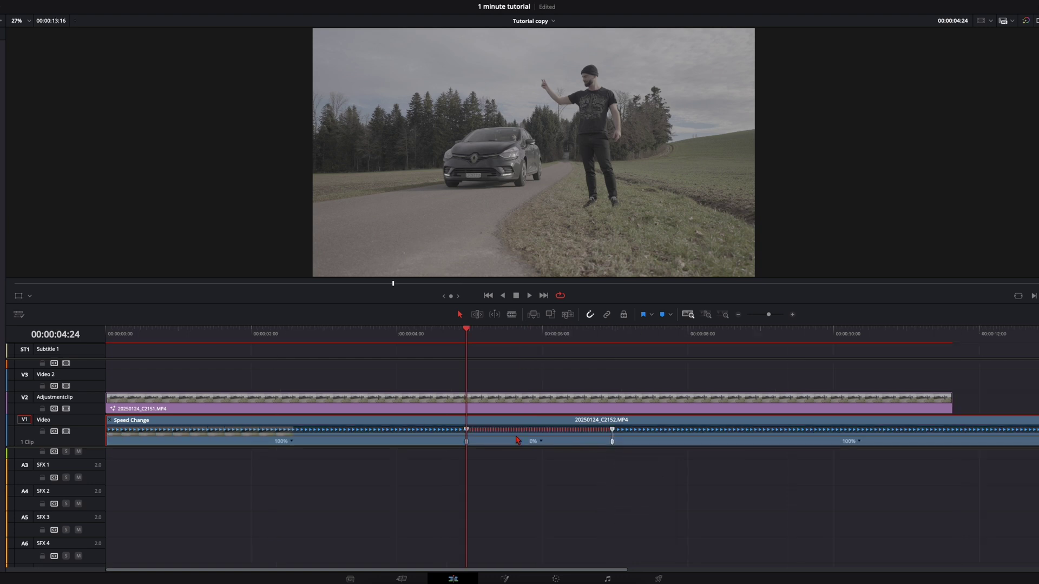
# Review the frozen section, then split the car clip at 00:00:07:00
pyautogui.click(348, 331)
pyautogui.press('space')
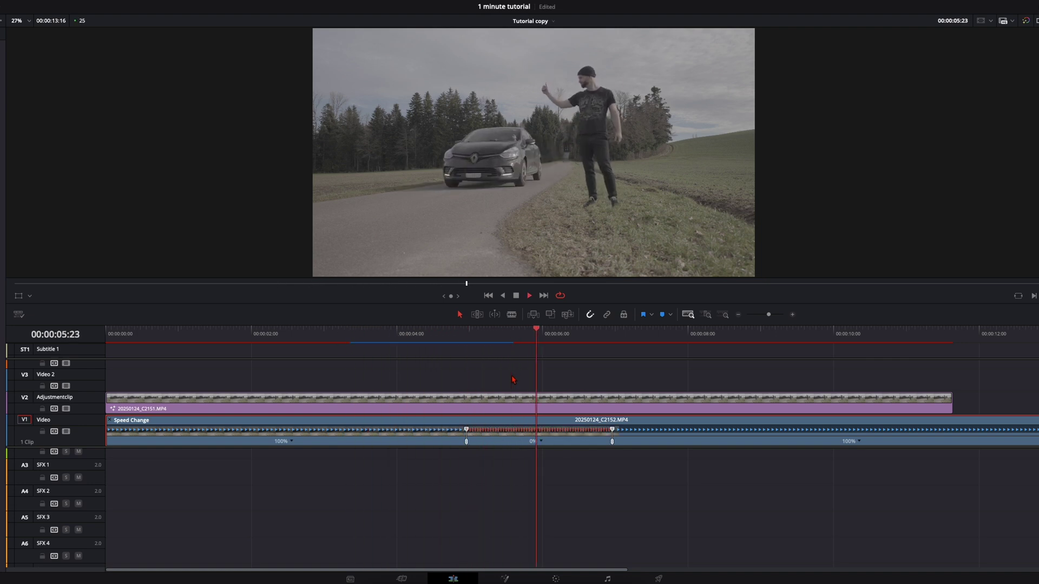
pyautogui.press('space')
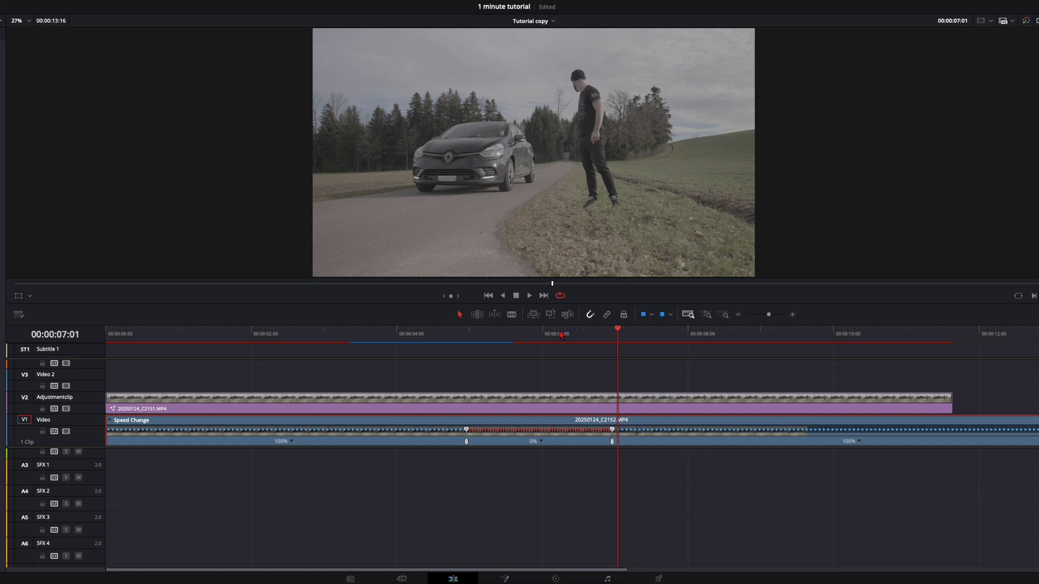
pyautogui.click(615, 331)
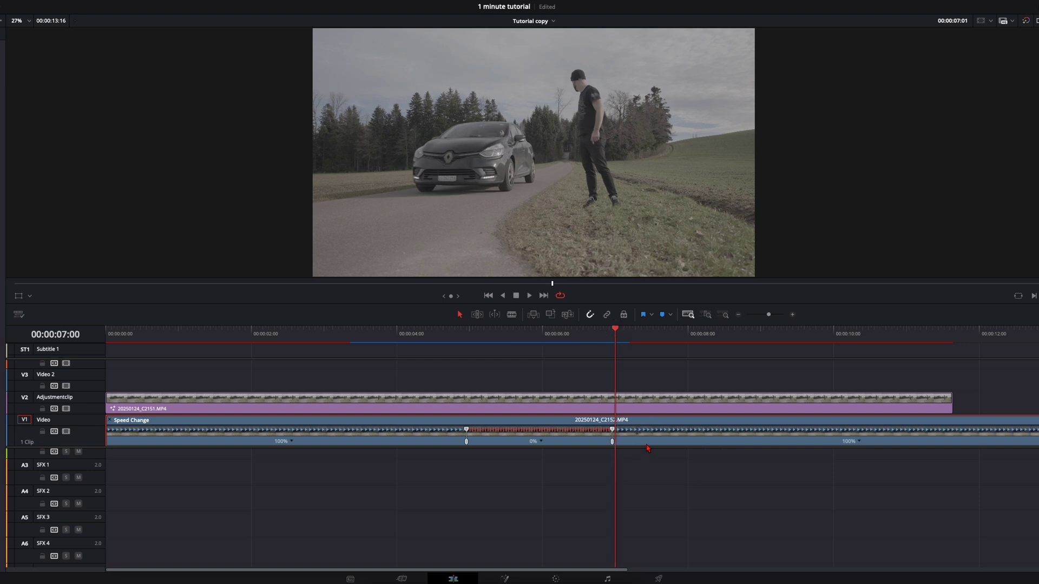
pyautogui.hotkey('ctrl', 'b')
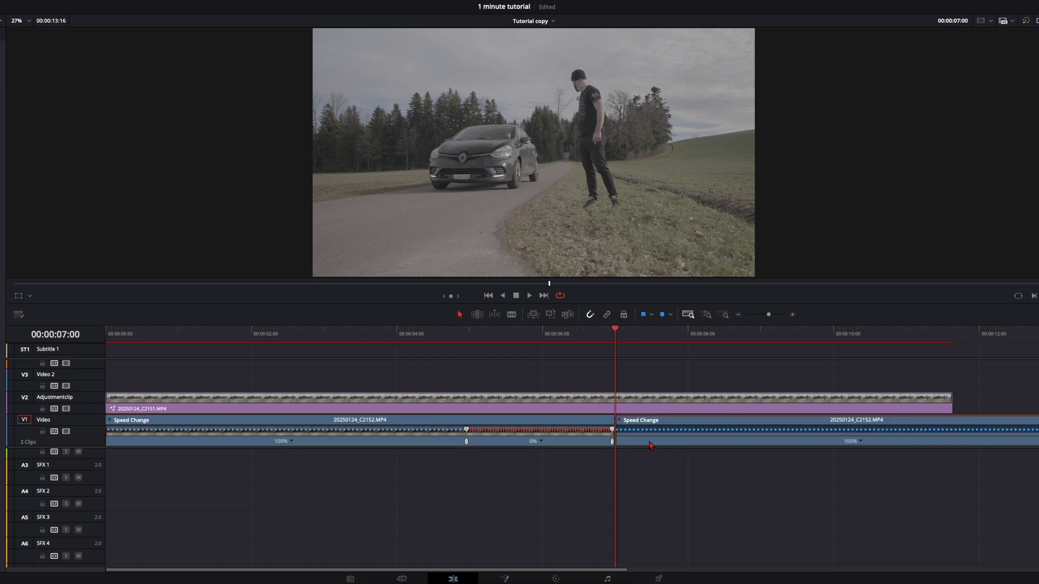
# Reverse the second car clip section at -98% speed, replacing the existing speed map
pyautogui.click(765, 285)
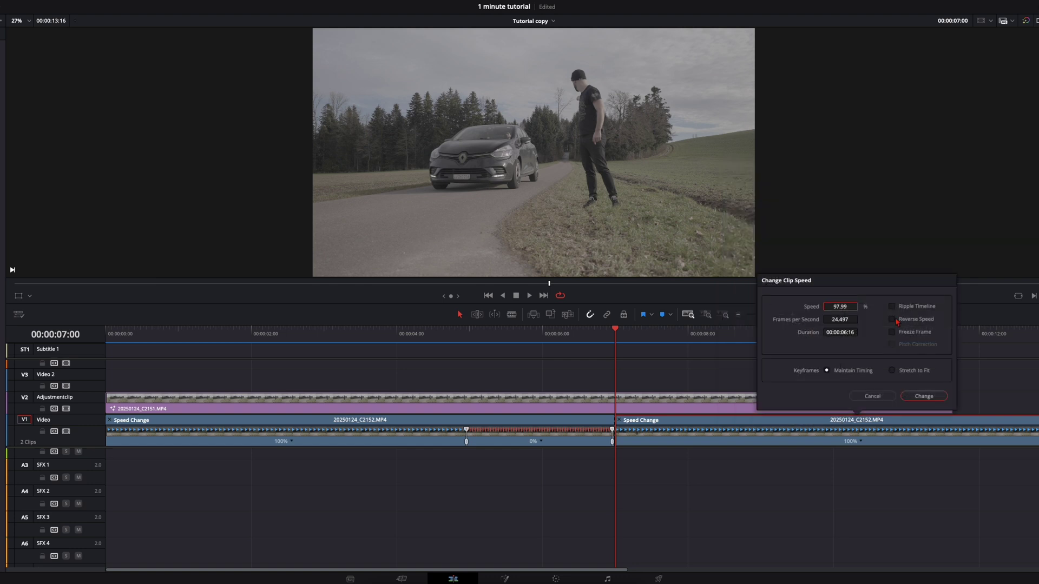
pyautogui.click(923, 397)
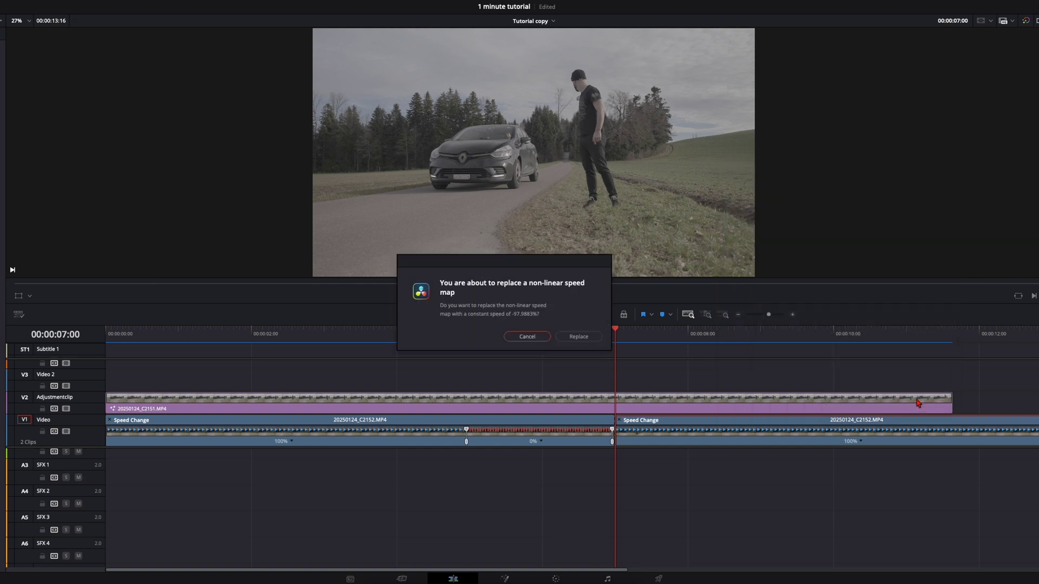
pyautogui.click(575, 336)
pyautogui.scroll(-2, 342, 344)
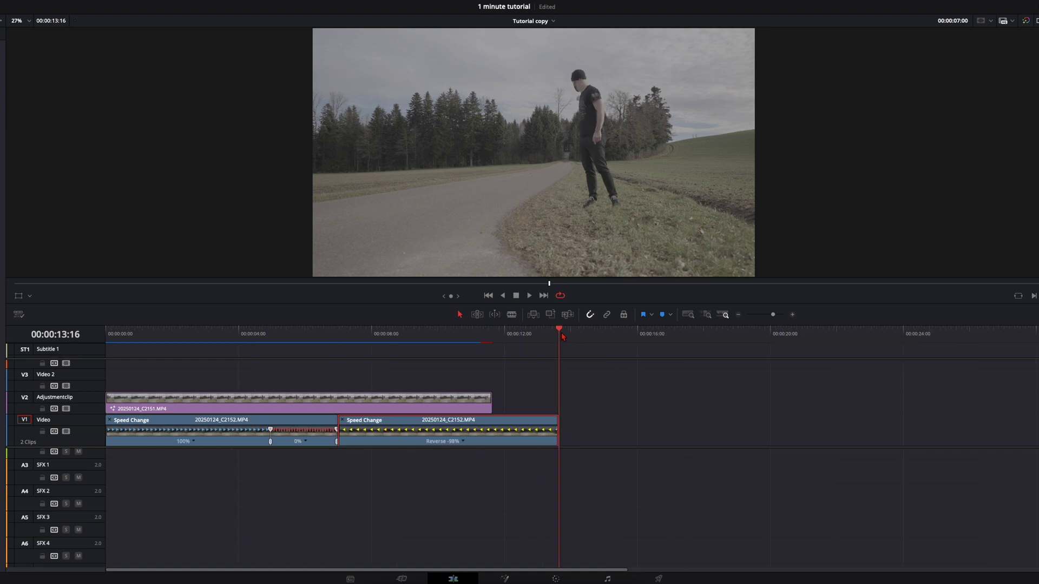
# Lengthen the reversed clip, cut off the extra part, butt it against the freeze at 00:00:07:00, and play from the start
pyautogui.click(555, 442)
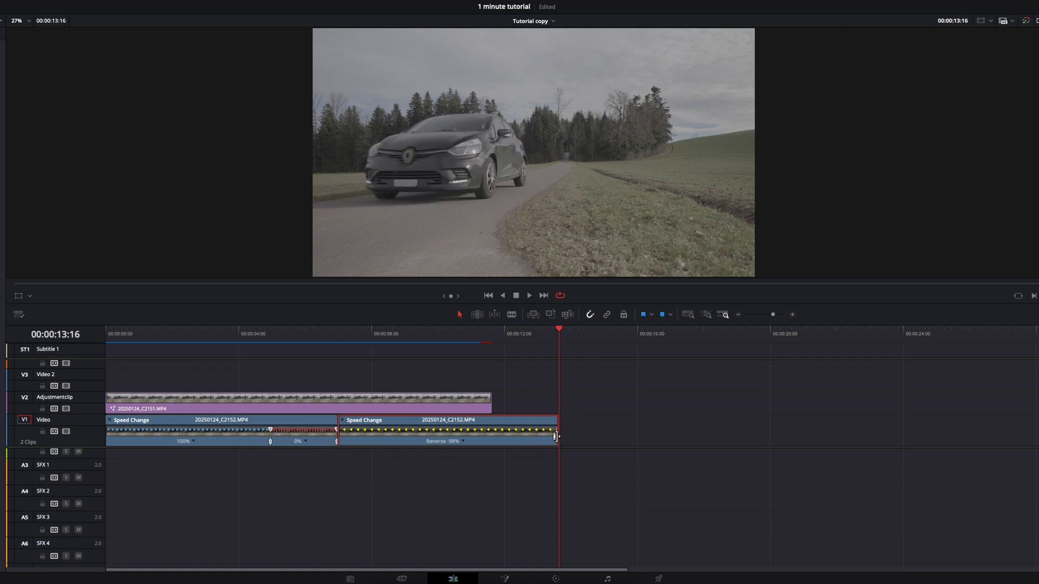
pyautogui.moveTo(555, 435); pyautogui.dragTo(946, 427)
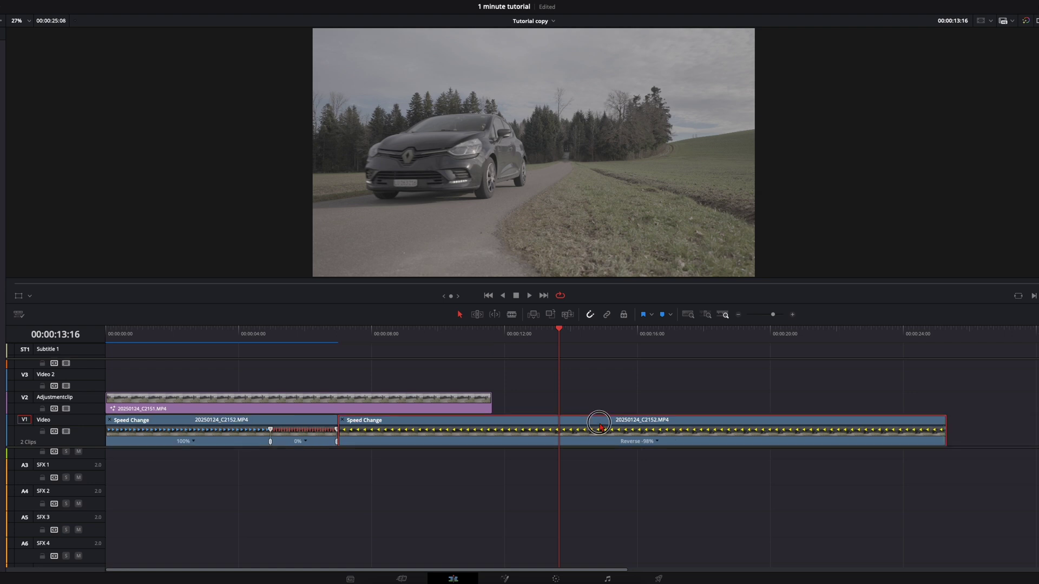
pyautogui.hotkey('ctrl', 'b')
pyautogui.press('BackSpace')
pyautogui.moveTo(606, 442); pyautogui.dragTo(385, 444)
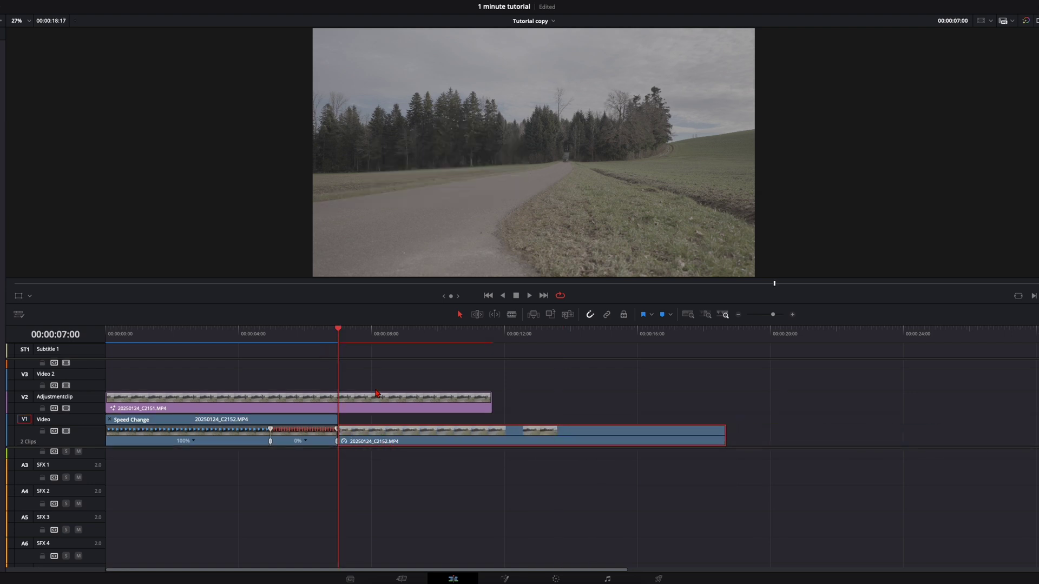
pyautogui.press('Home')
pyautogui.hotkey('ctrl', '=')
pyautogui.press('space')
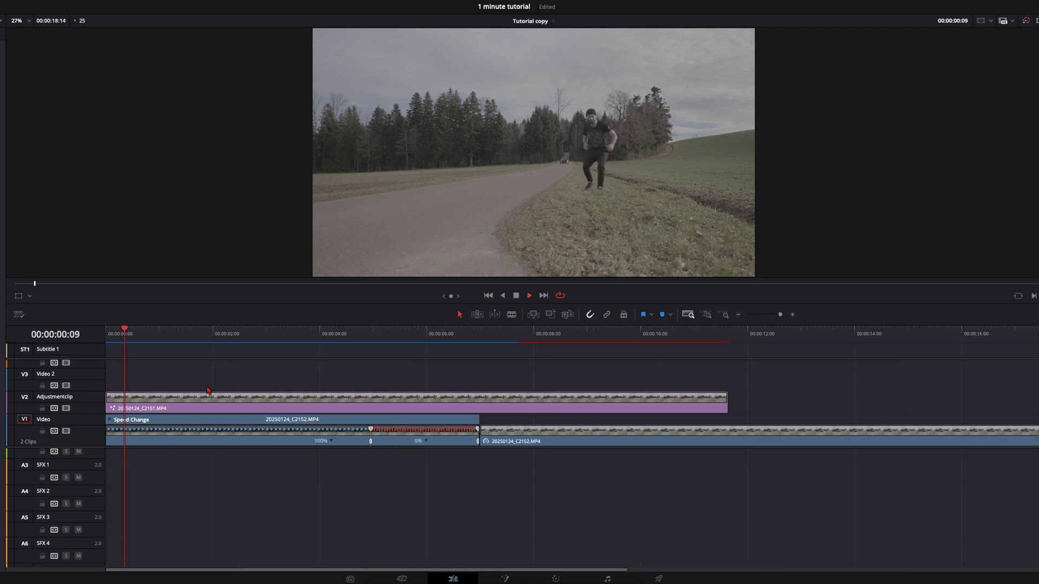